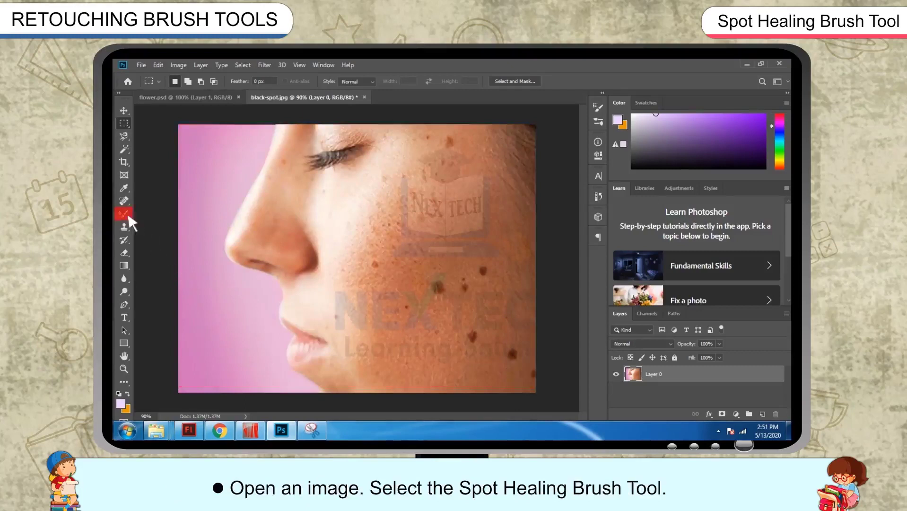
With the Spot Healing Brush, heal the six dark spots on the woman's cheek.
click(125, 201)
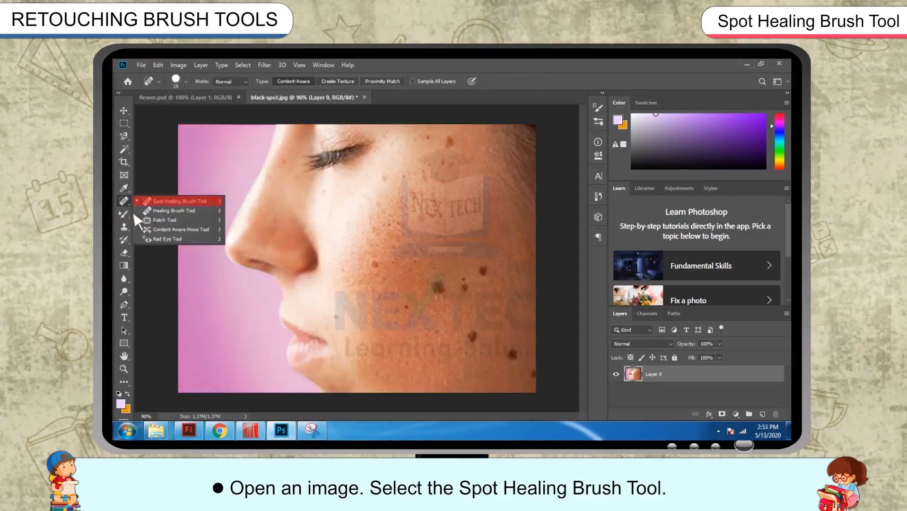
click(170, 203)
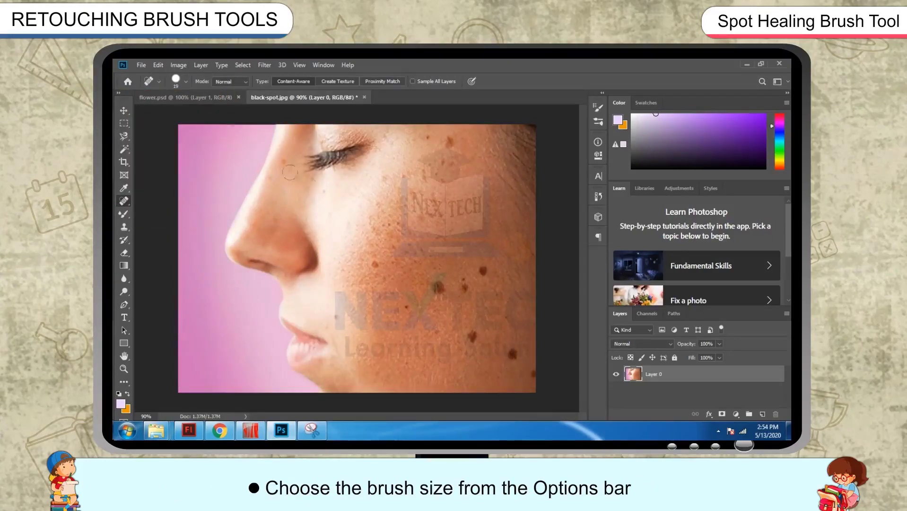
click(438, 286)
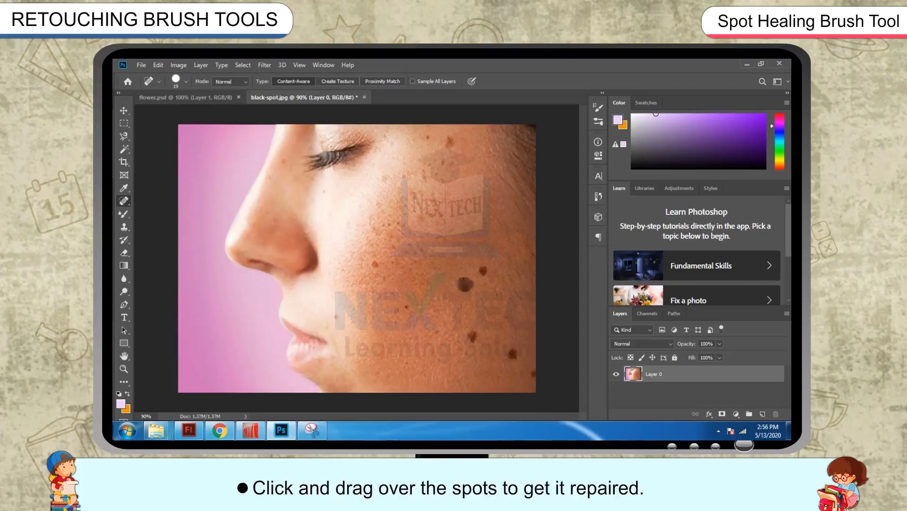
click(466, 284)
click(482, 268)
click(471, 336)
click(450, 142)
click(512, 353)
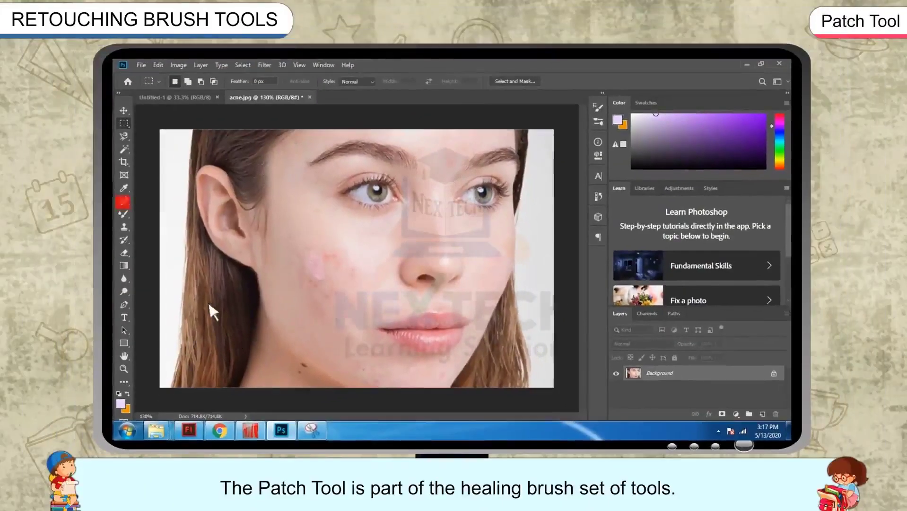
right_click(125, 203)
click(176, 218)
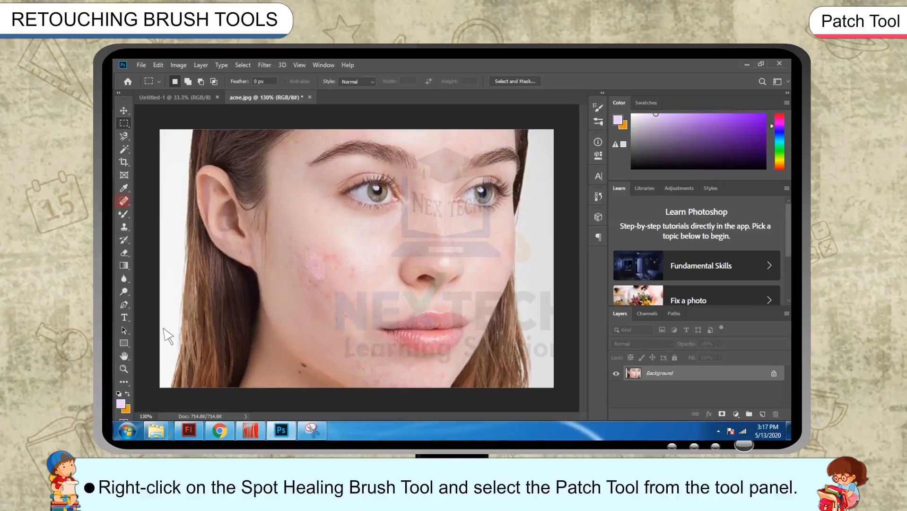
Choose the Patch Tool set to Content-Aware, outline the cheek acne, then deselect.
right_click(125, 200)
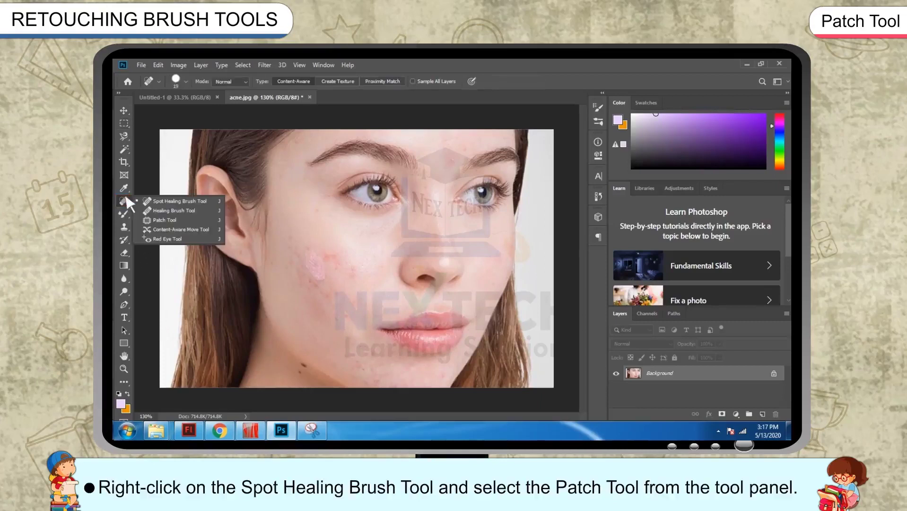
click(168, 220)
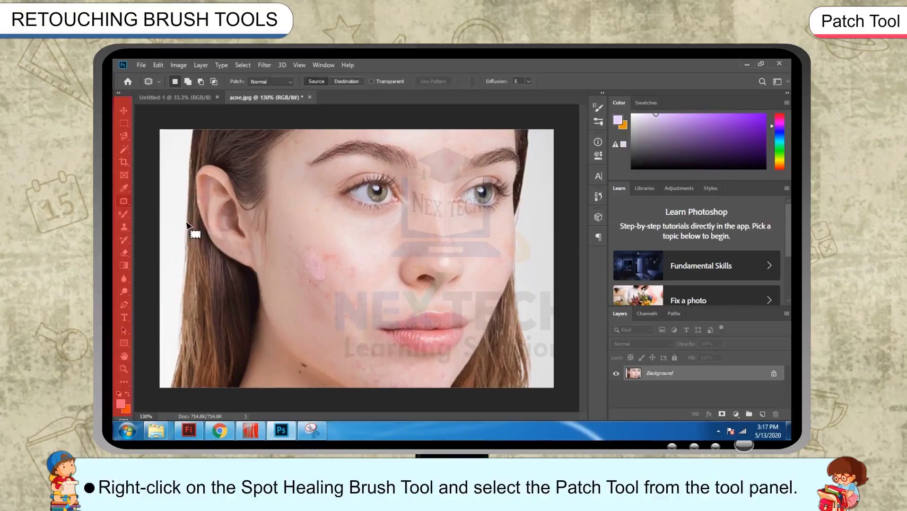
click(272, 82)
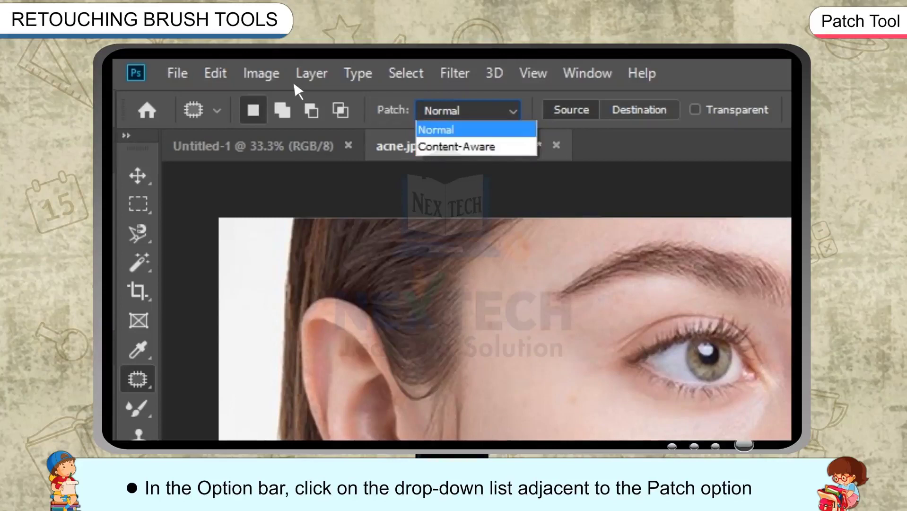
click(502, 147)
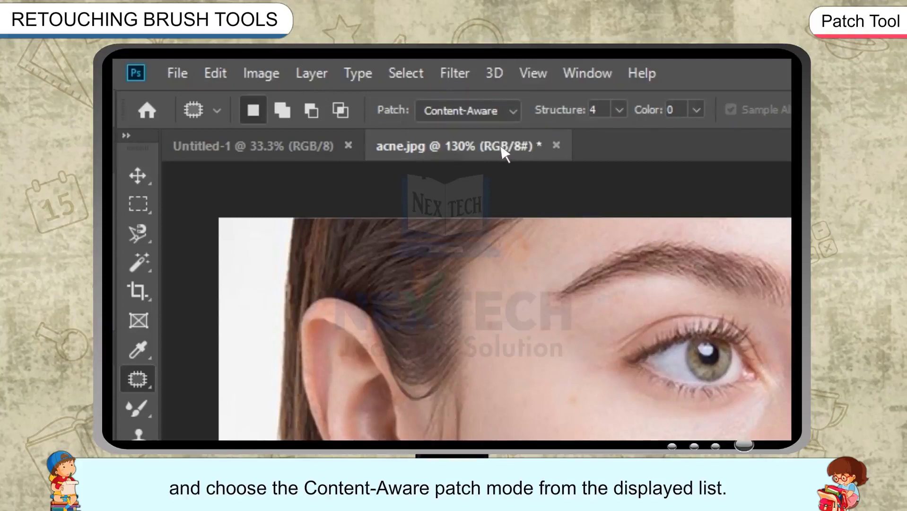
mouse_move(293, 244)
mouse_down()
mouse_move(350, 251)
mouse_move(355, 289)
mouse_move(325, 305)
mouse_move(295, 283)
mouse_move(293, 244)
mouse_up()
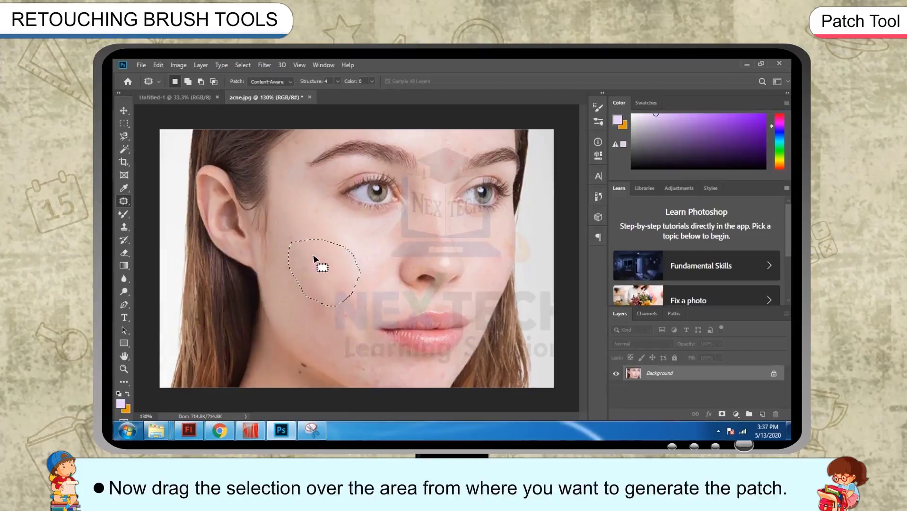
key(ctrl+d)
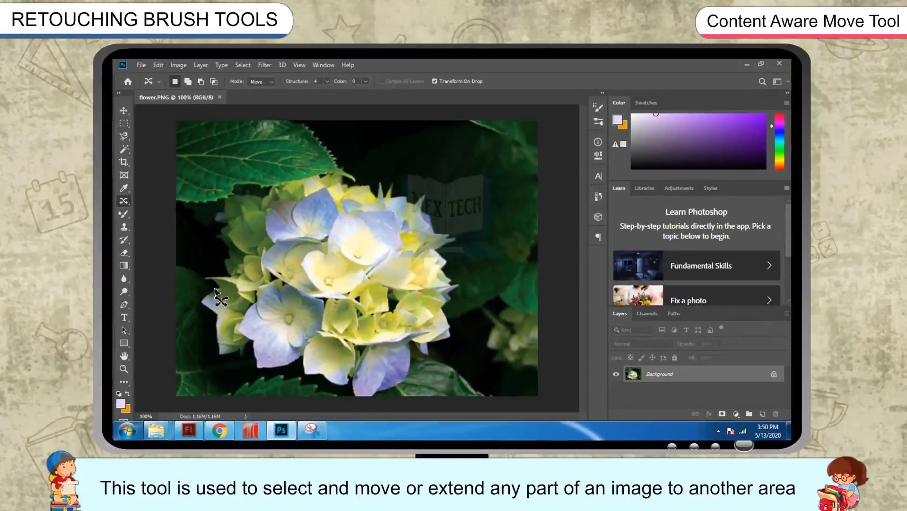
Lasso the lower-left blue petal cluster, drag it into the hydrangea's centre and commit.
mouse_move(258, 289)
mouse_down()
mouse_move(314, 303)
mouse_move(320, 343)
mouse_move(274, 369)
mouse_move(246, 343)
mouse_move(259, 304)
mouse_up()
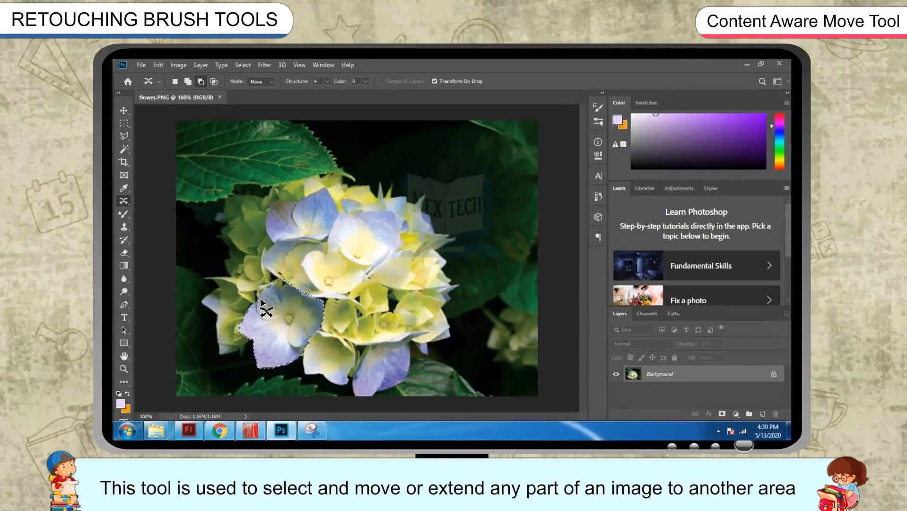
mouse_move(277, 322)
mouse_down()
mouse_move(286, 312)
mouse_move(364, 305)
mouse_up()
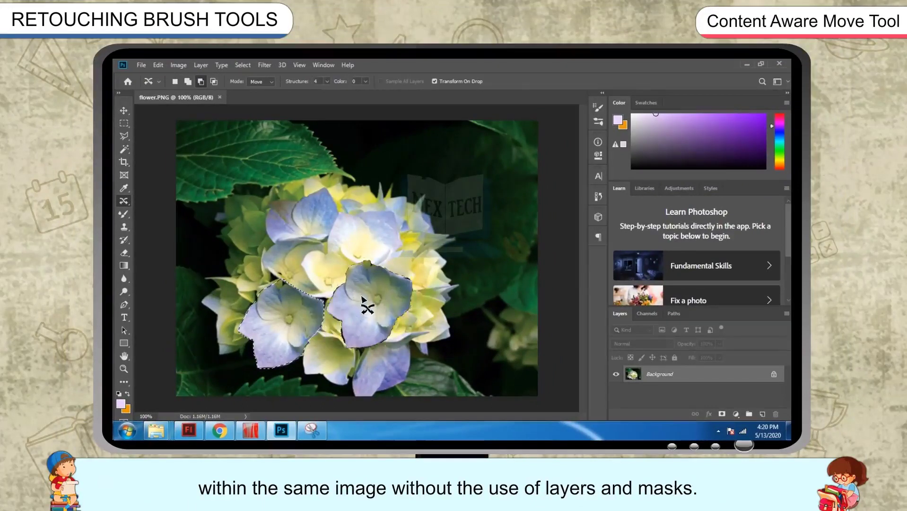
drag(362, 297, 397, 295)
key(Return)
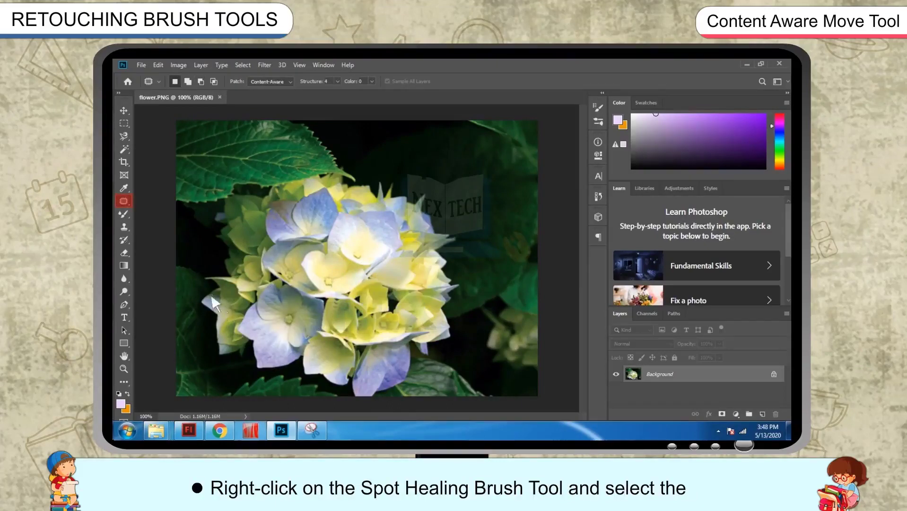
Using the Content-Aware Move Tool, relocate the blue cluster onto the blossom's centre.
right_click(127, 201)
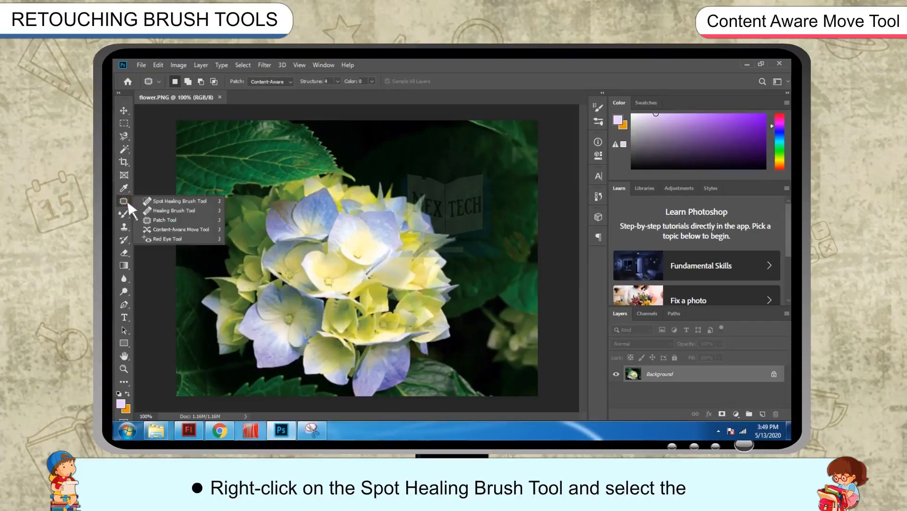
click(182, 230)
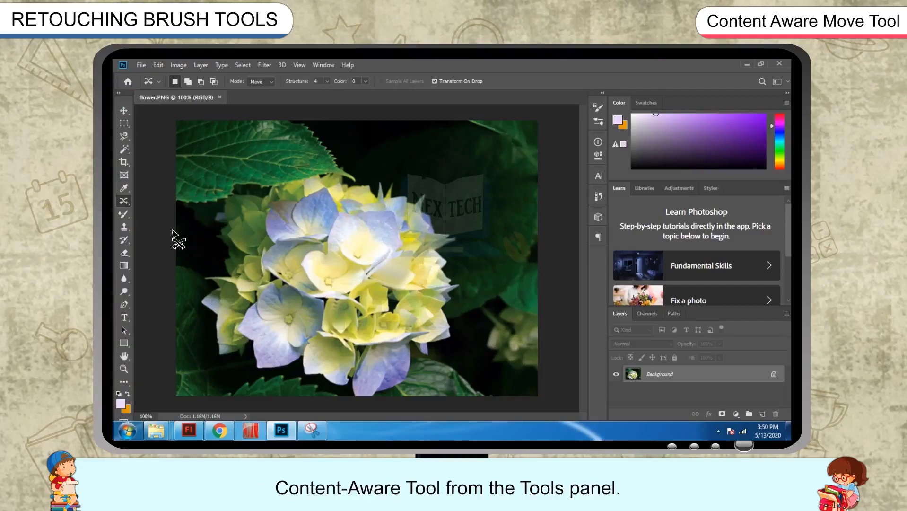
mouse_move(259, 286)
mouse_down()
mouse_move(323, 305)
mouse_move(302, 355)
mouse_move(278, 368)
mouse_move(255, 360)
mouse_move(242, 335)
mouse_move(258, 304)
mouse_up()
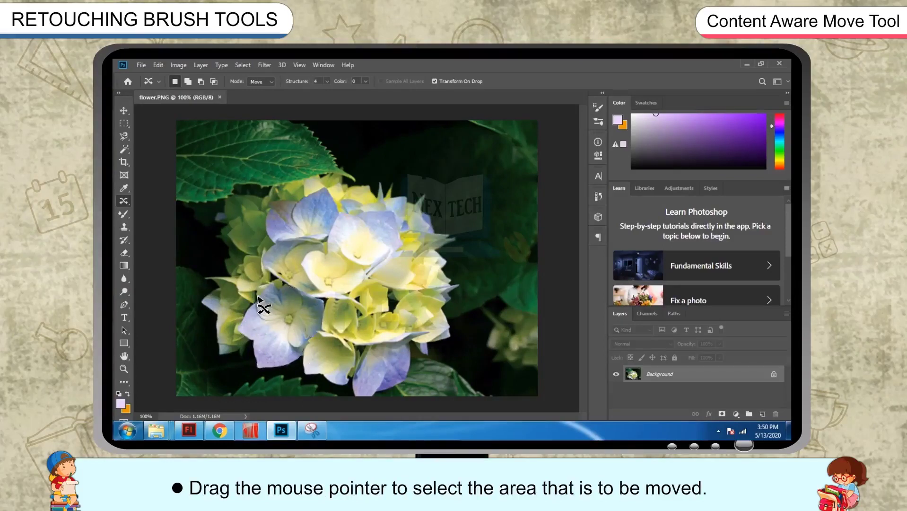
mouse_move(274, 318)
mouse_down()
mouse_move(278, 300)
mouse_move(398, 295)
mouse_up()
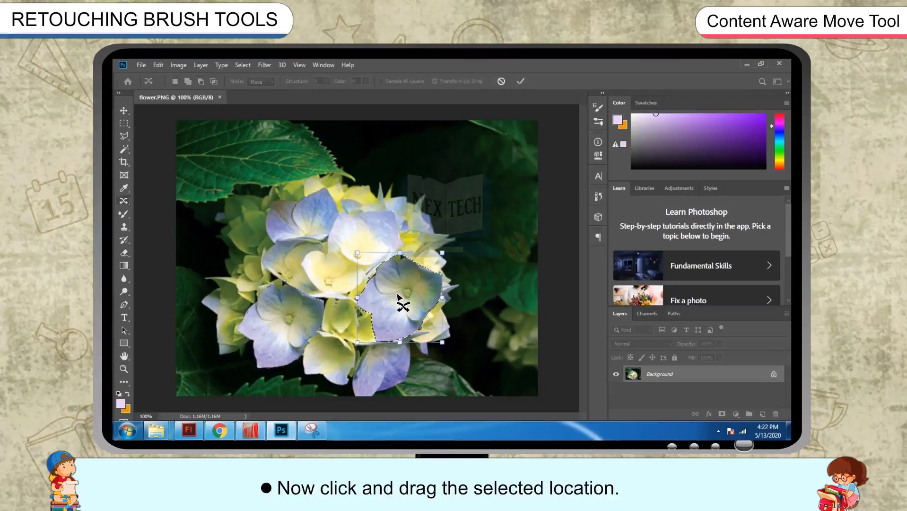
key(Return)
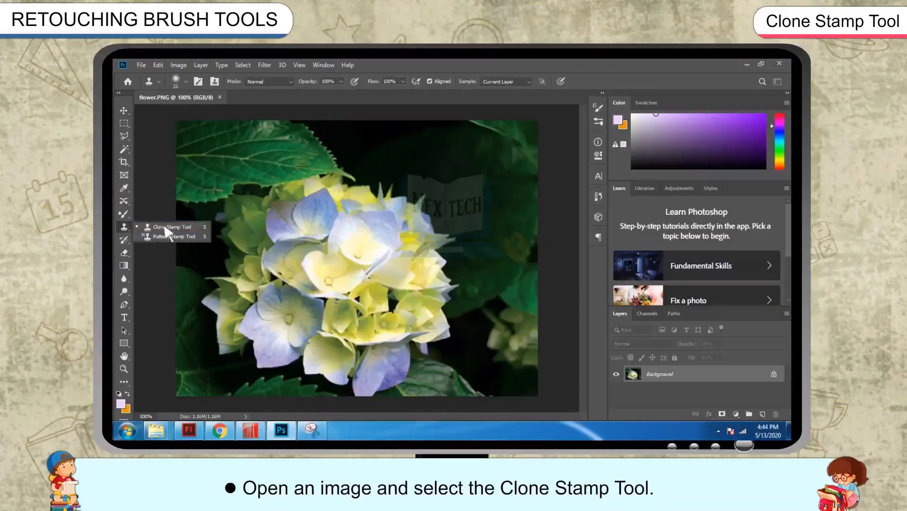
Select the Clone Stamp Tool and check its 21 px brush in the brush picker.
click(165, 224)
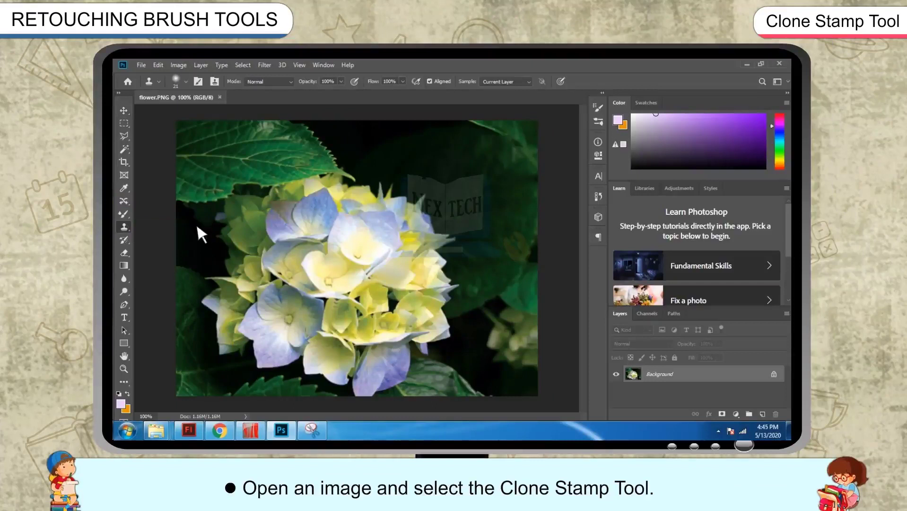
click(176, 80)
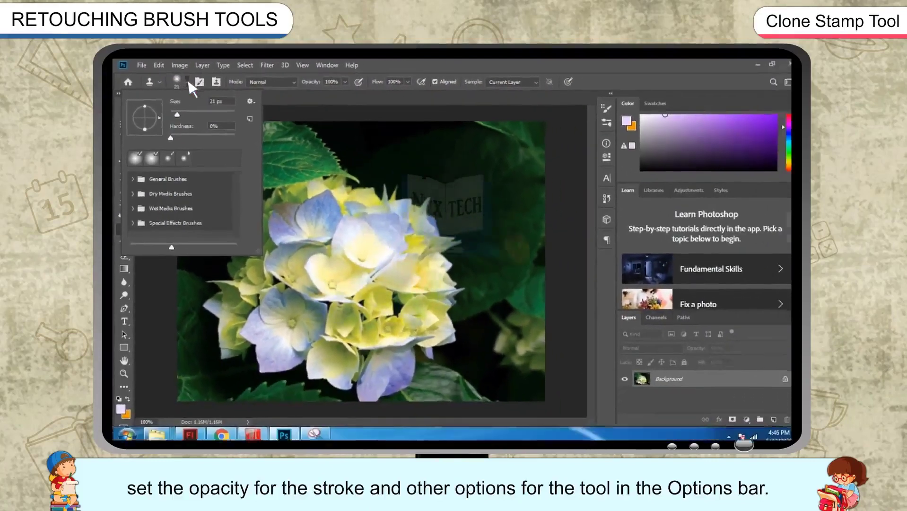
click(191, 86)
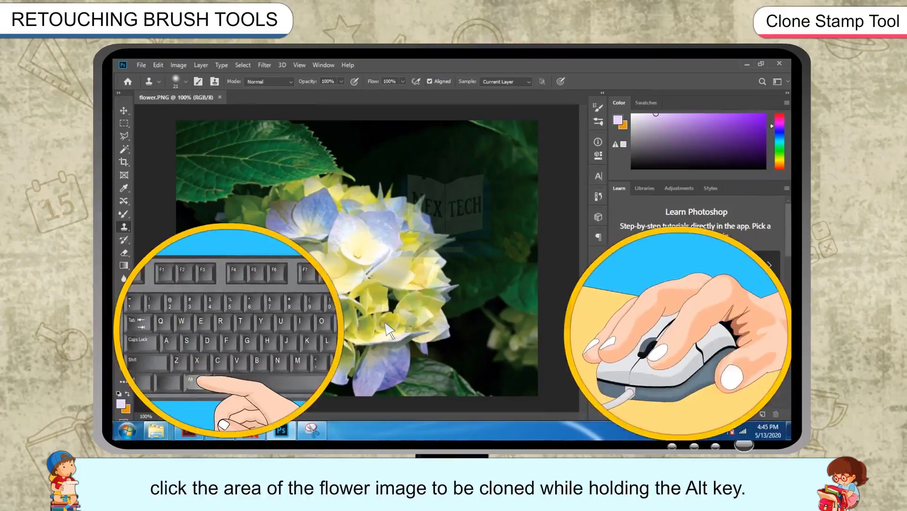
Sample the yellow petals as clone source and paint a copy toward the upper right.
key(alt)
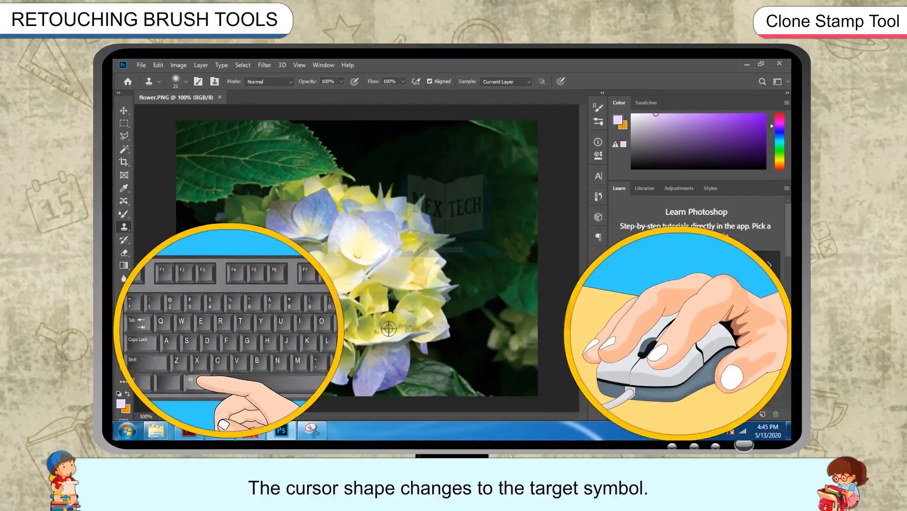
alt+click(388, 328)
drag(497, 244, 482, 211)
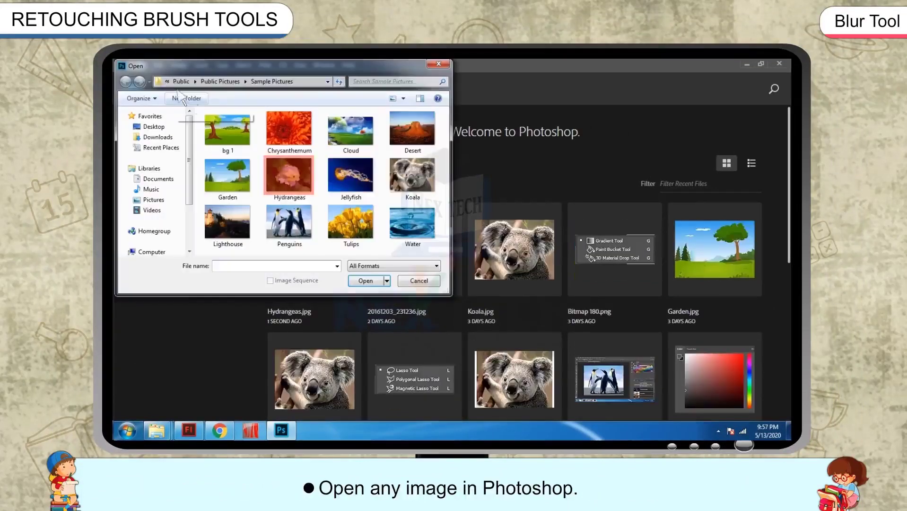
Open Hydrangeas.jpg and select the Blur Tool, checking its 13 px brush size.
click(289, 175)
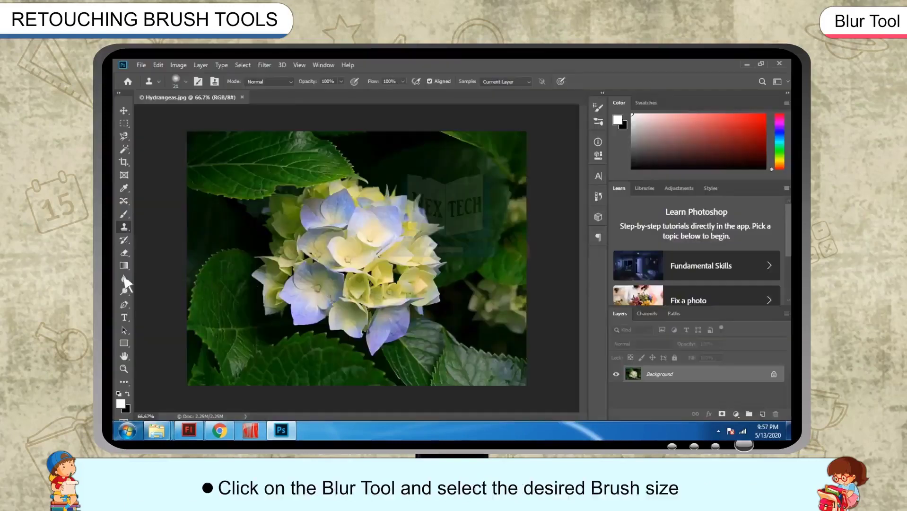
click(124, 279)
click(166, 277)
click(175, 81)
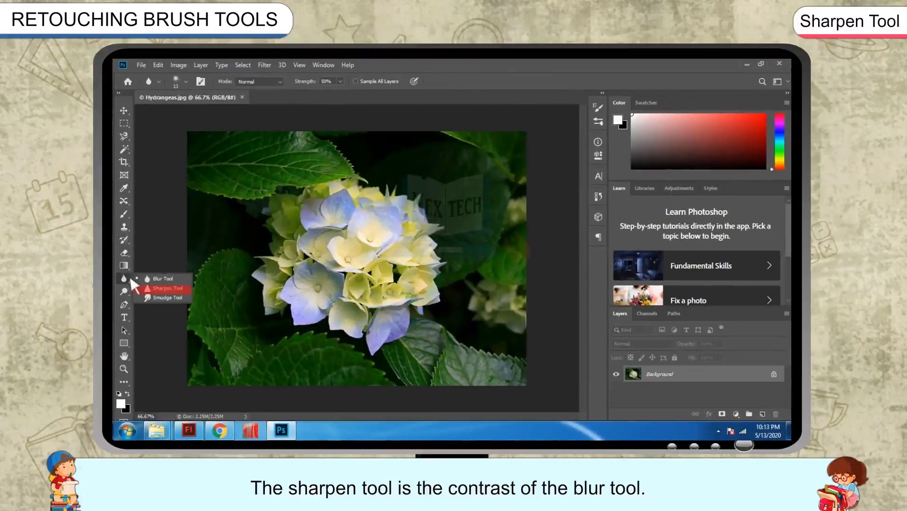
Sharpen the hydrangea's petals with the Sharpen Tool.
click(156, 286)
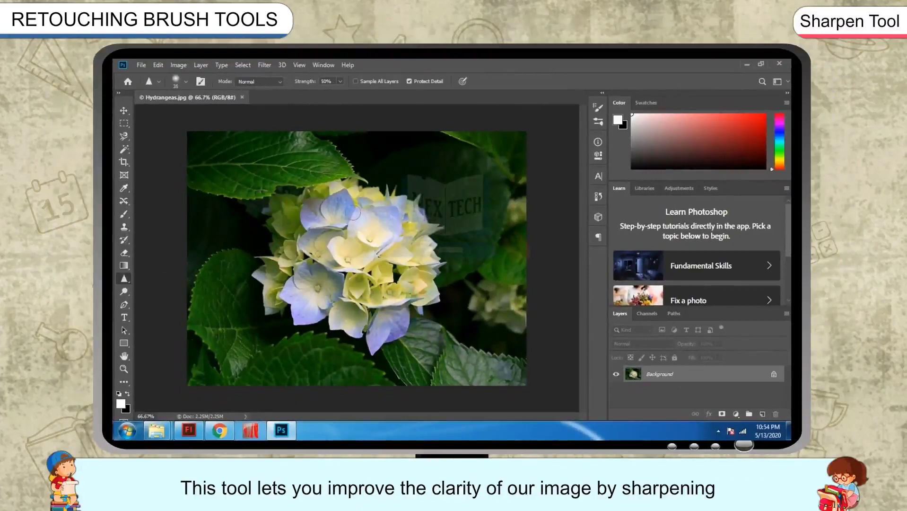
mouse_move(355, 213)
mouse_down()
mouse_move(352, 230)
mouse_move(364, 212)
mouse_up()
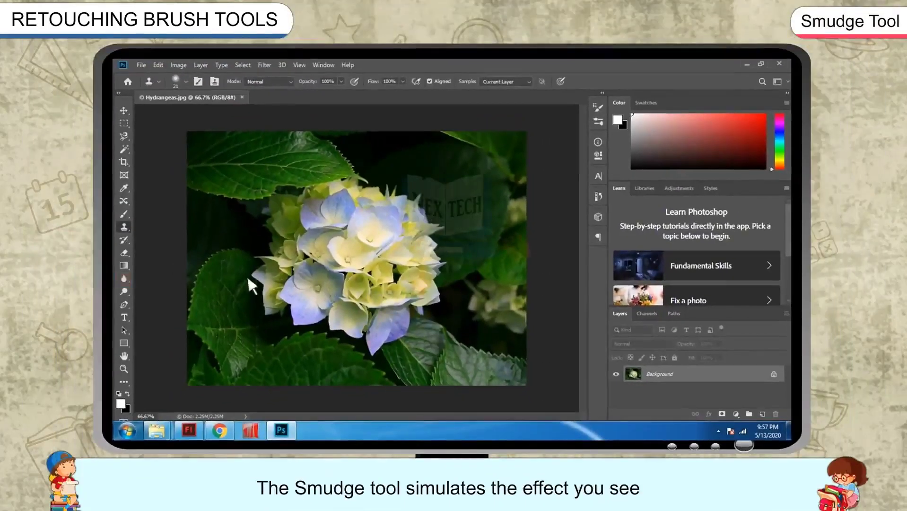
Switch to the Smudge Tool and smear across the hydrangea's right petals.
right_click(124, 278)
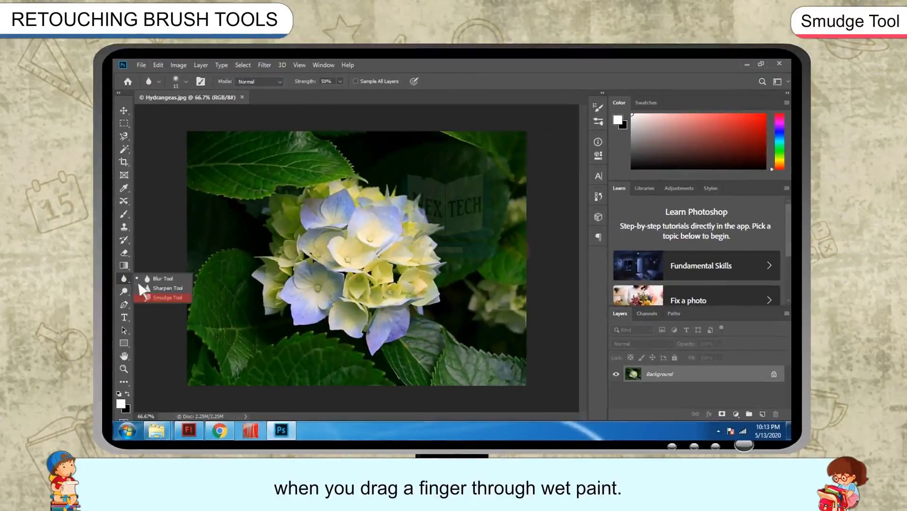
click(166, 297)
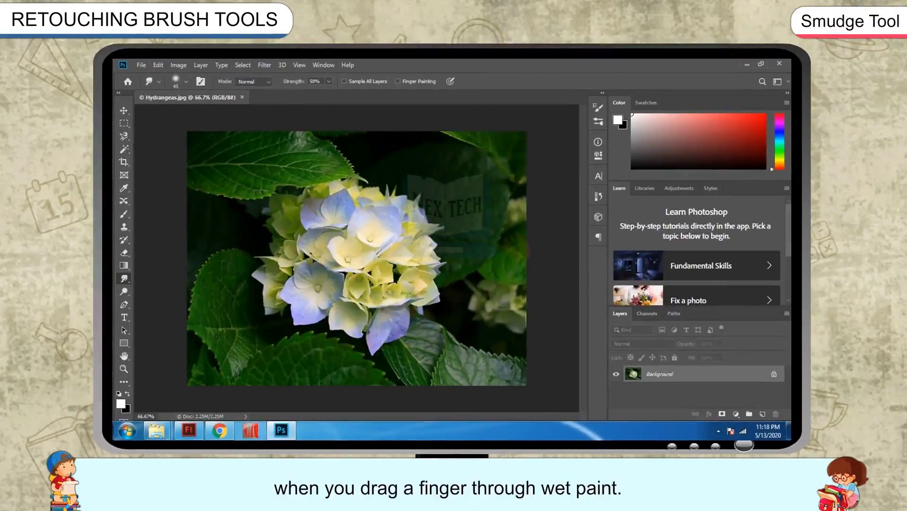
mouse_move(354, 216)
mouse_down()
mouse_move(390, 204)
mouse_move(430, 269)
mouse_move(331, 331)
mouse_move(279, 289)
mouse_move(373, 246)
mouse_up()
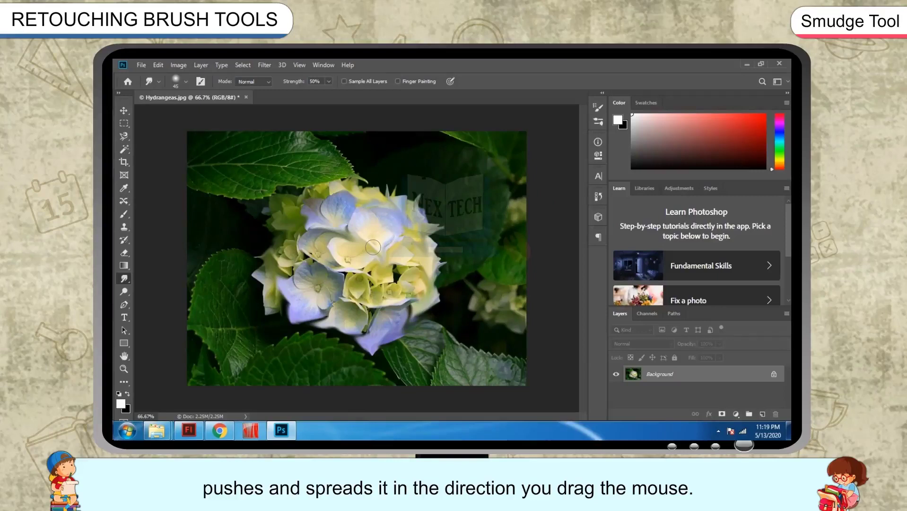